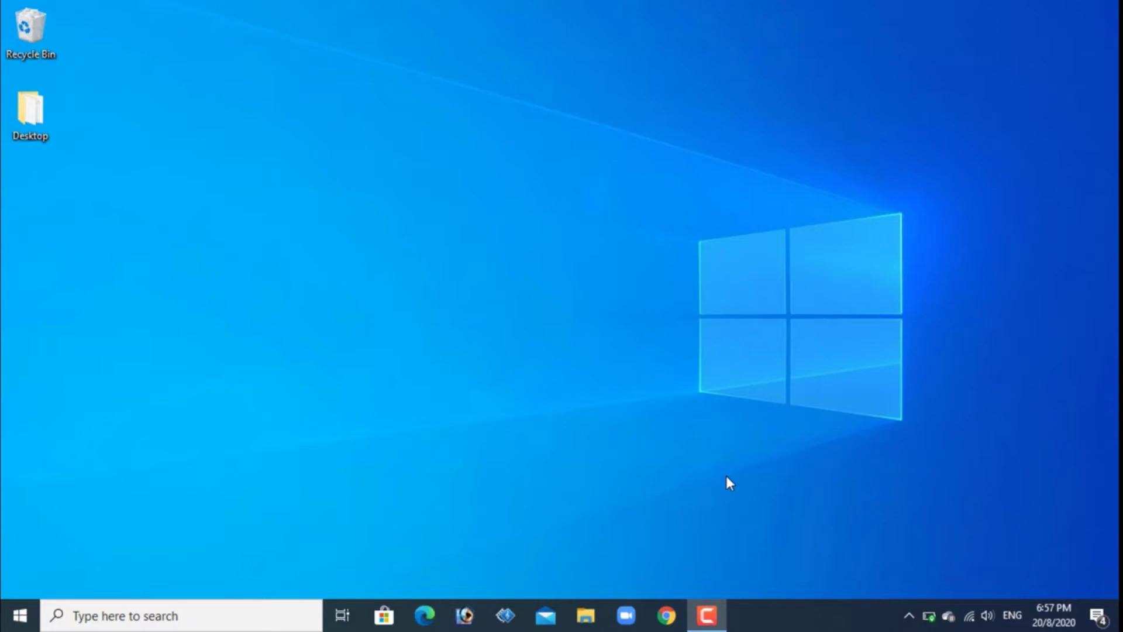
Search Google for MinGW in Chrome and open the official mingw.org website from the results.
{"action": "left_click", "coordinate": [666, 616]}
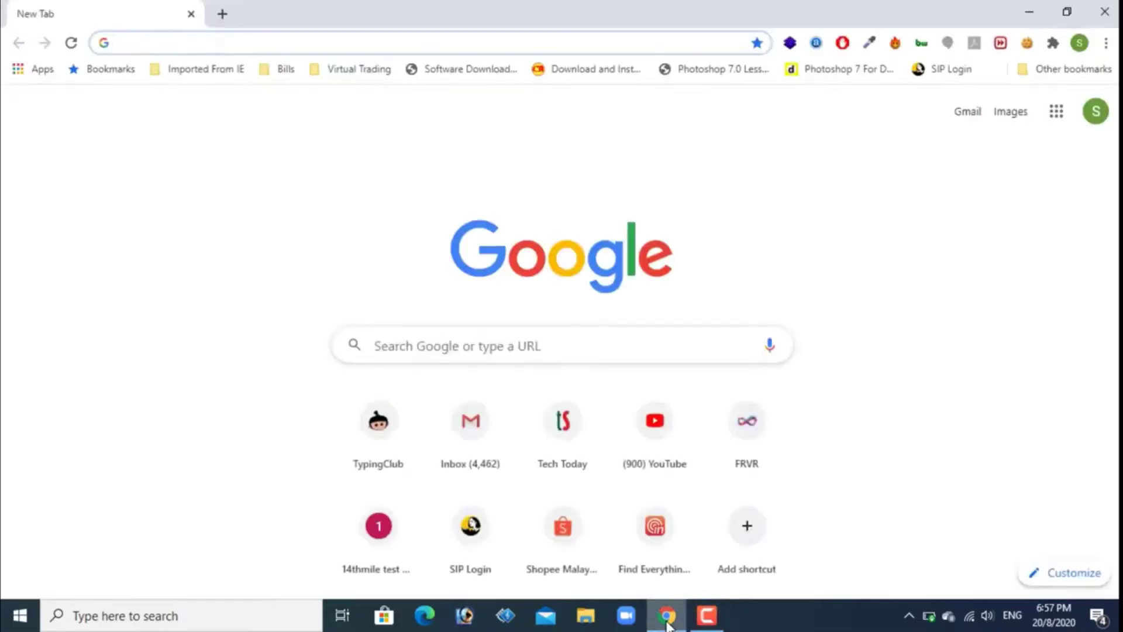
{"action": "type", "text": "minGw"}
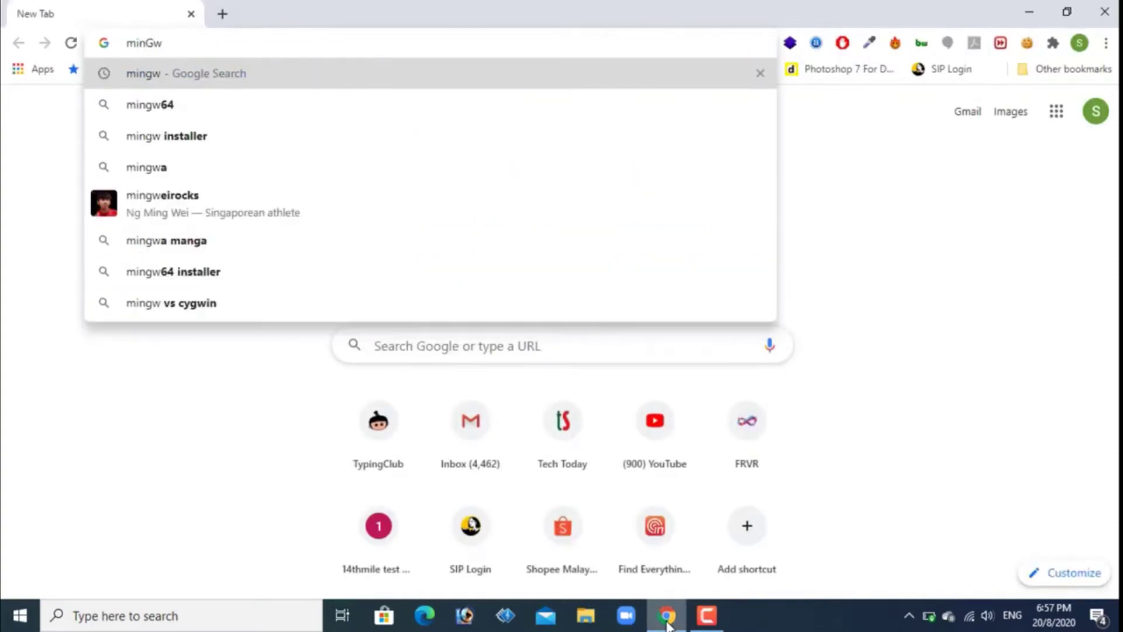
{"action": "key", "text": "Return"}
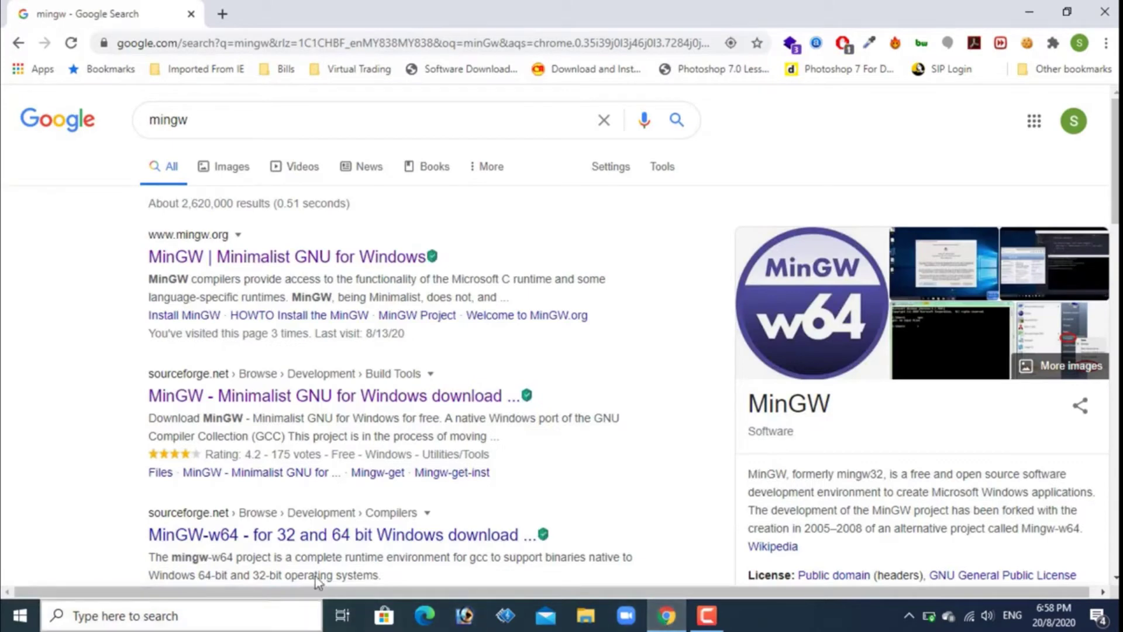
{"action": "left_click", "coordinate": [301, 395]}
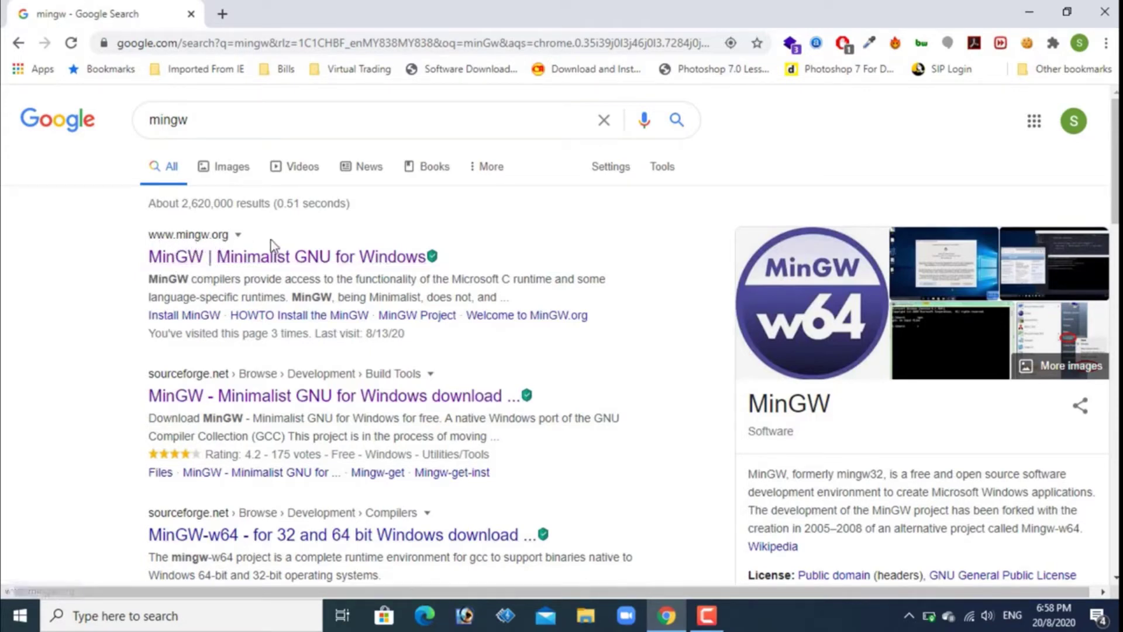
{"action": "left_click", "coordinate": [283, 257]}
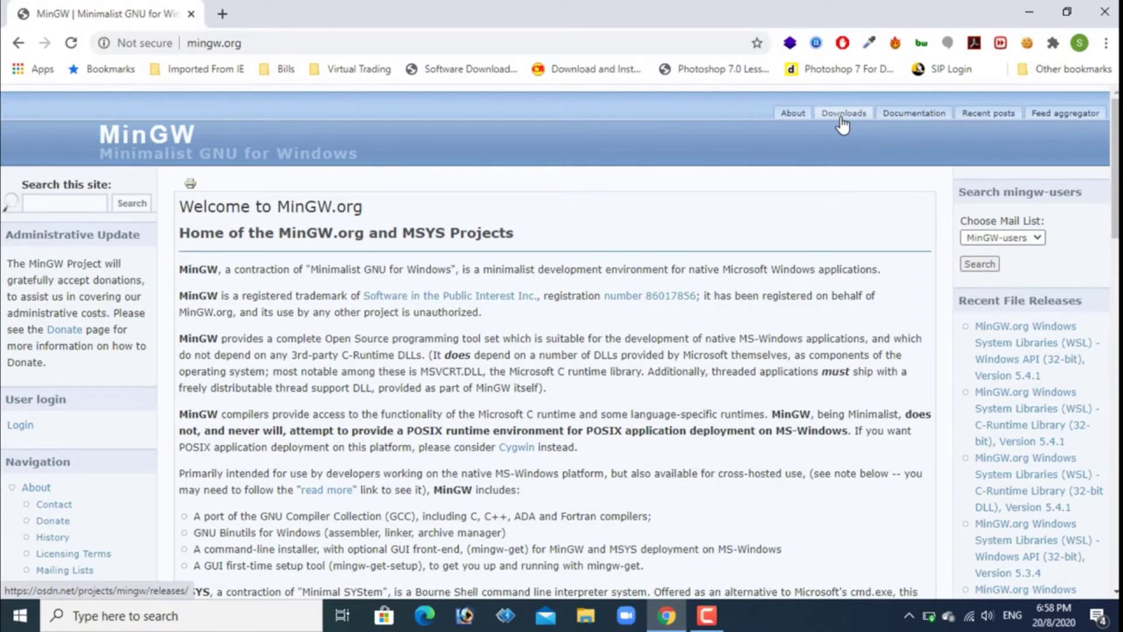
Run gcc in a Command Prompt to check whether a compiler is already available, and close the window.
{"action": "left_click", "coordinate": [101, 615]}
{"action": "type", "text": "dmd"}
{"action": "key", "text": "Return"}
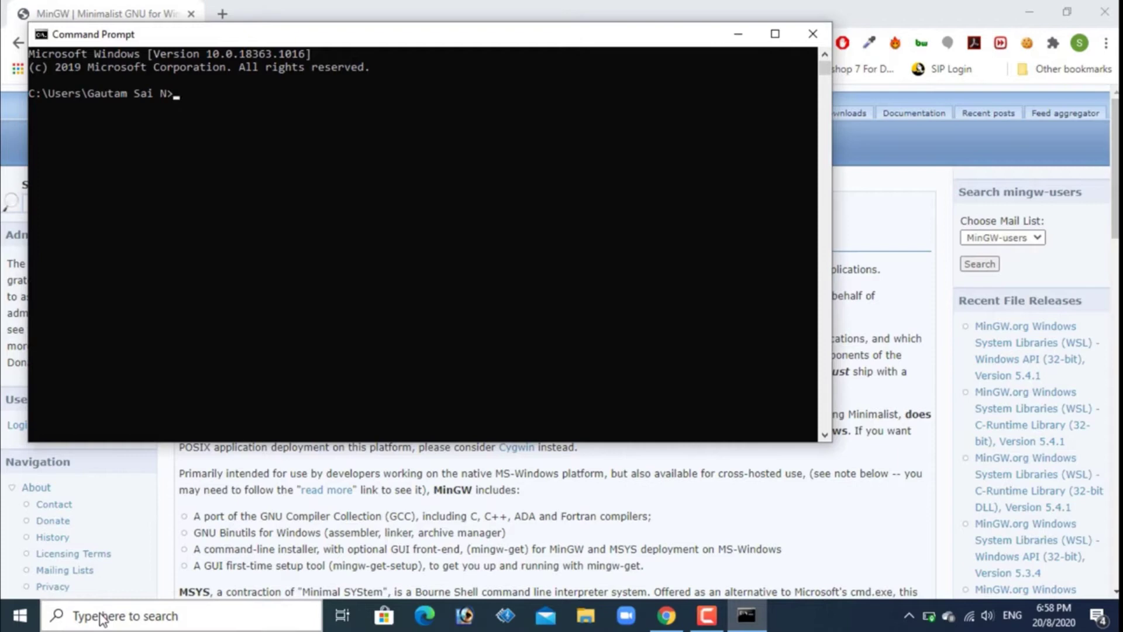
{"action": "type", "text": "gcc"}
{"action": "key", "text": "Return"}
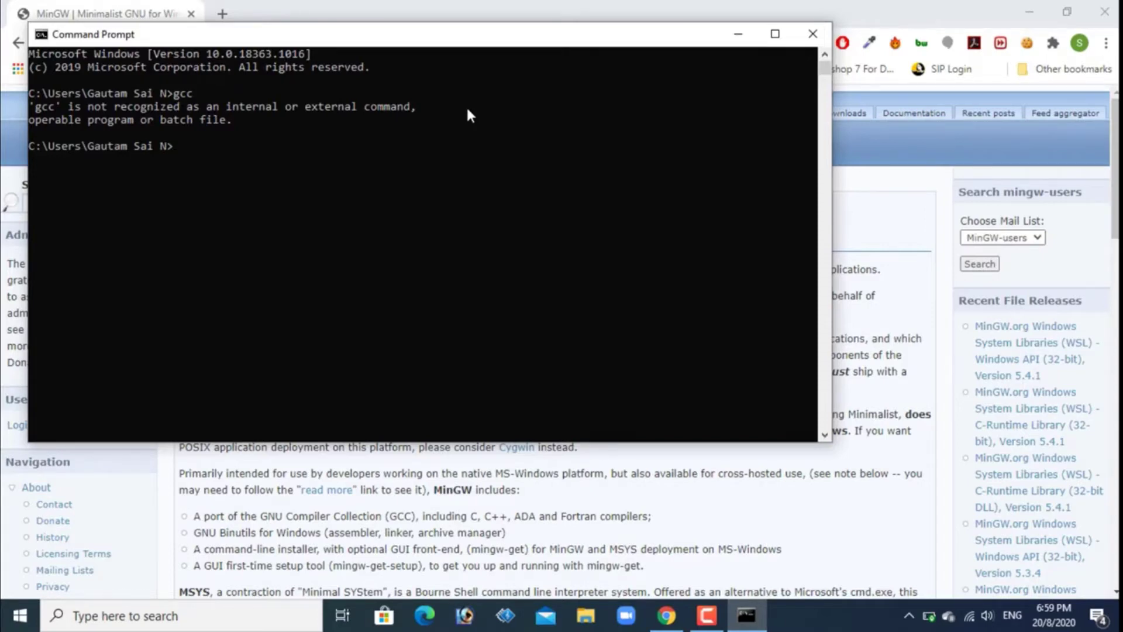
{"action": "left_click", "coordinate": [814, 36]}
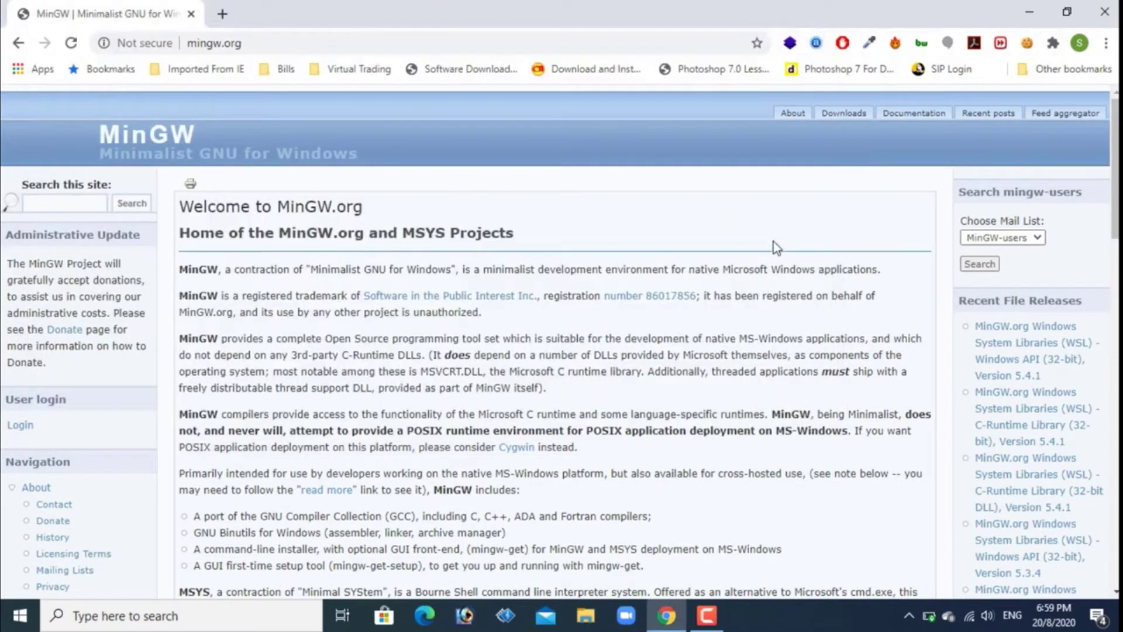
Download mingw-get-setup.exe from the MinGW site's downloads page.
{"action": "left_click", "coordinate": [838, 115]}
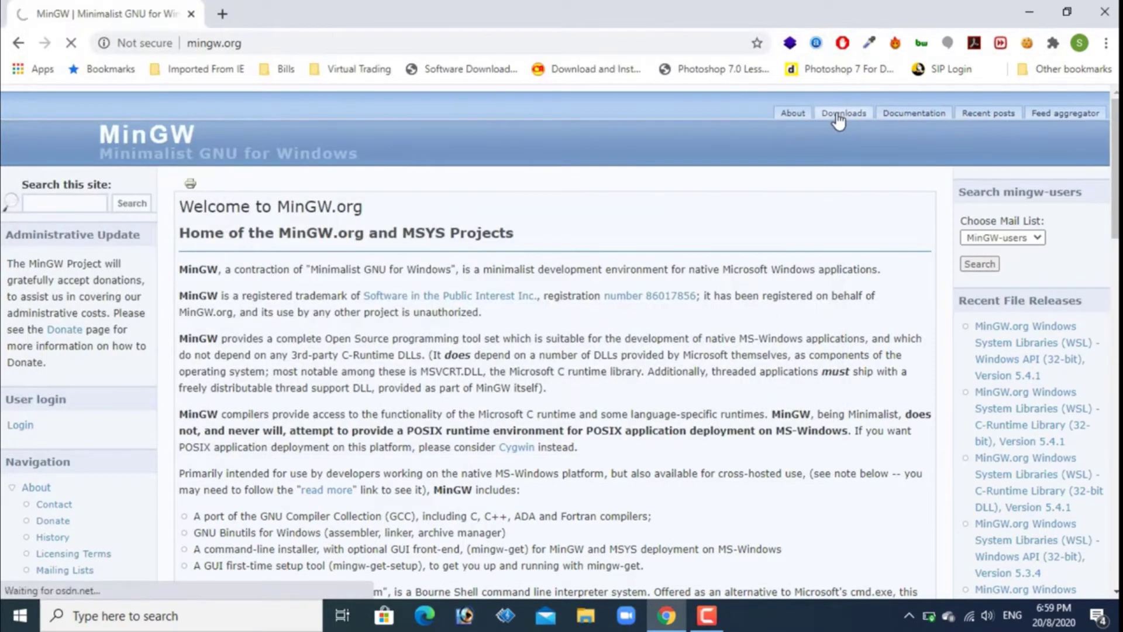
{"action": "scroll", "coordinate": [460, 407], "scroll_direction": "down", "scroll_amount": 2}
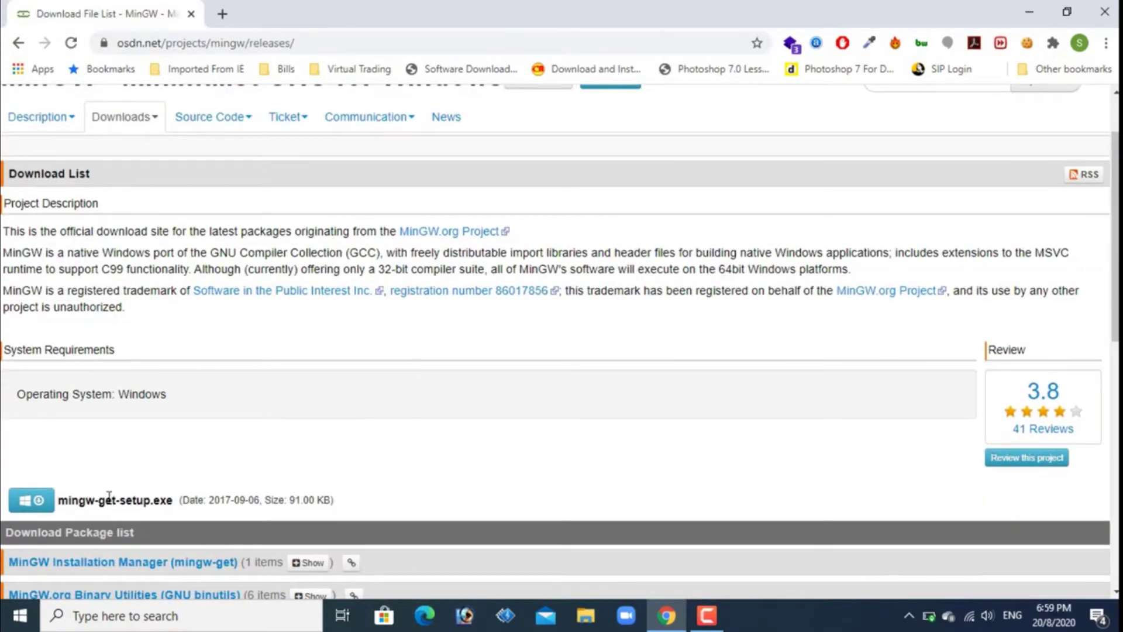
{"action": "left_click", "coordinate": [38, 506]}
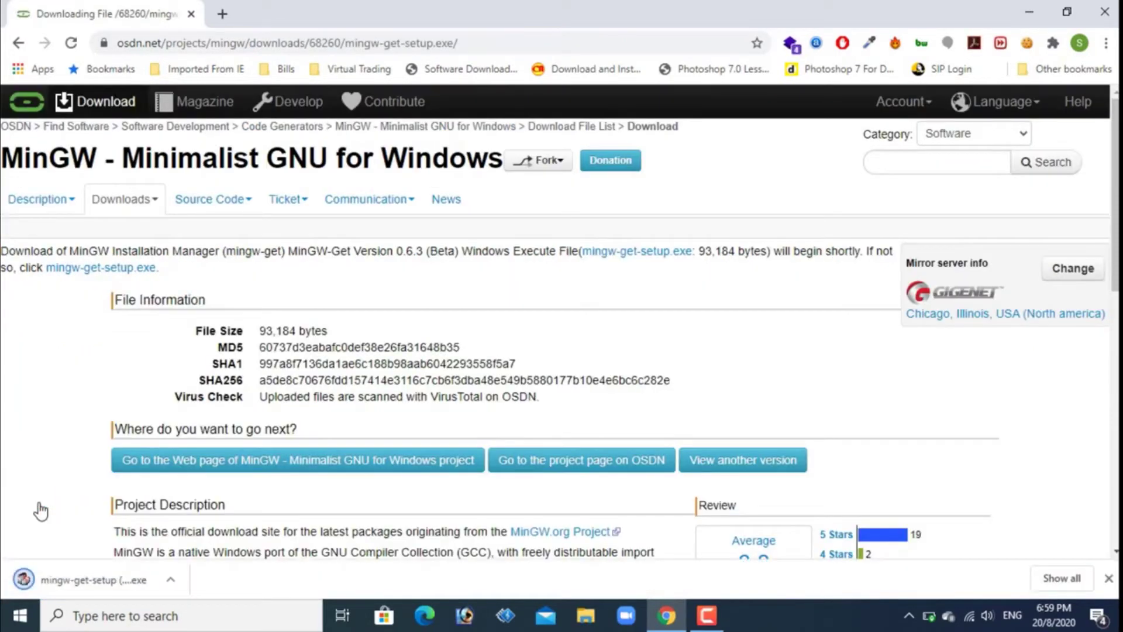
Show the downloaded setup file in its folder and launch mingw-get-setup (2).
{"action": "right_click", "coordinate": [72, 580]}
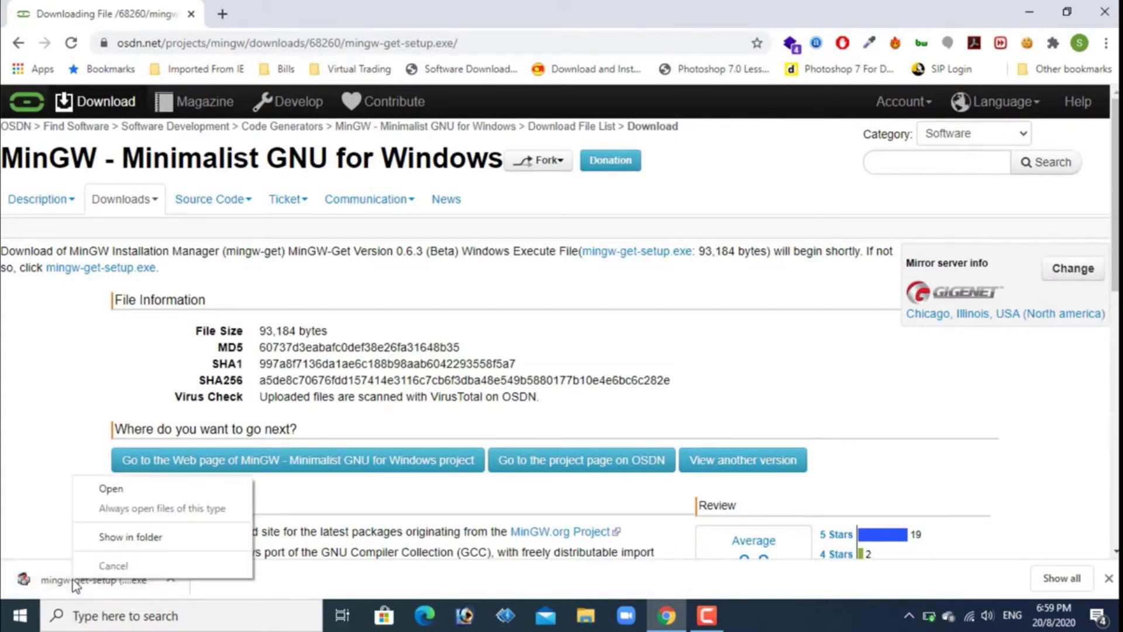
{"action": "left_click", "coordinate": [130, 538]}
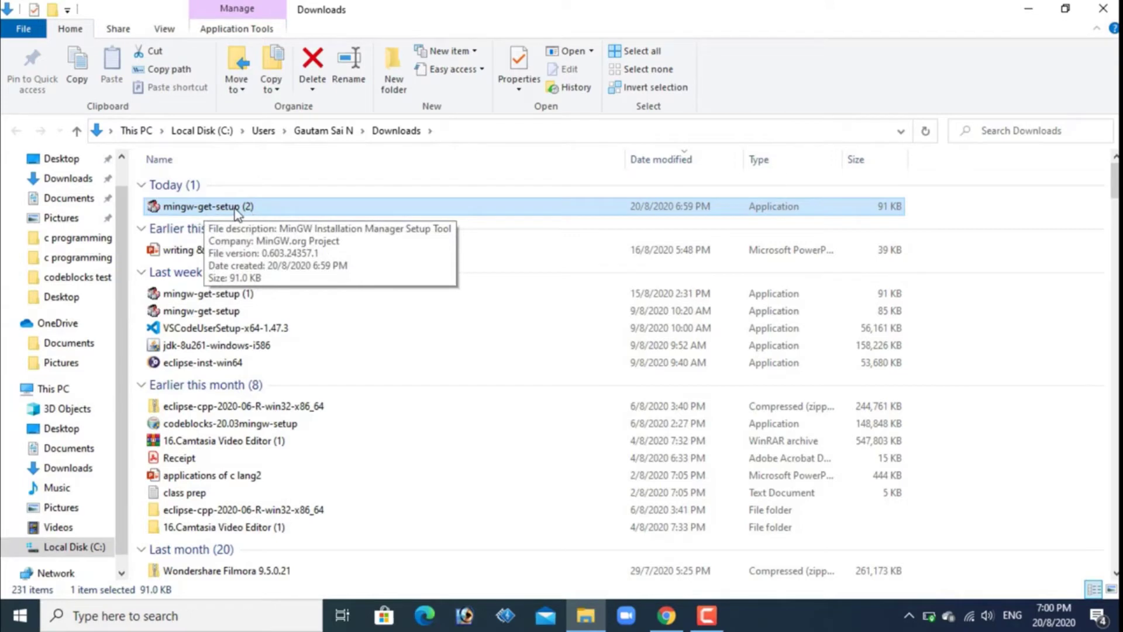
{"action": "left_click", "coordinate": [206, 210]}
{"action": "double_click", "coordinate": [206, 208]}
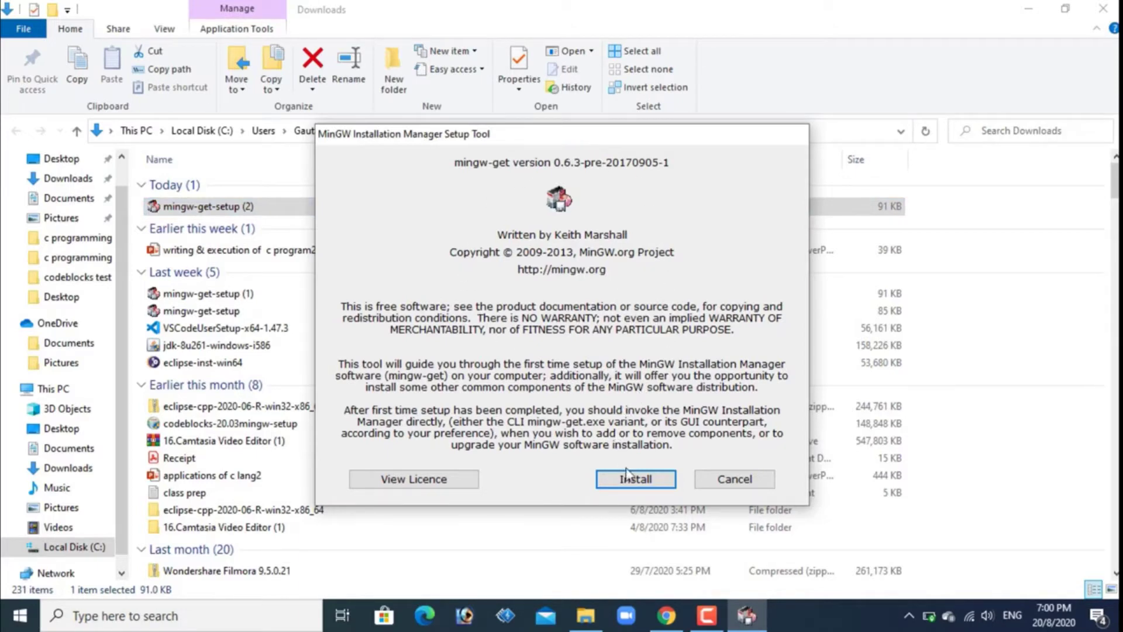
Install the MinGW Installation Manager in C:\MinGW with the default preferences and continue to its package list.
{"action": "left_click", "coordinate": [635, 479]}
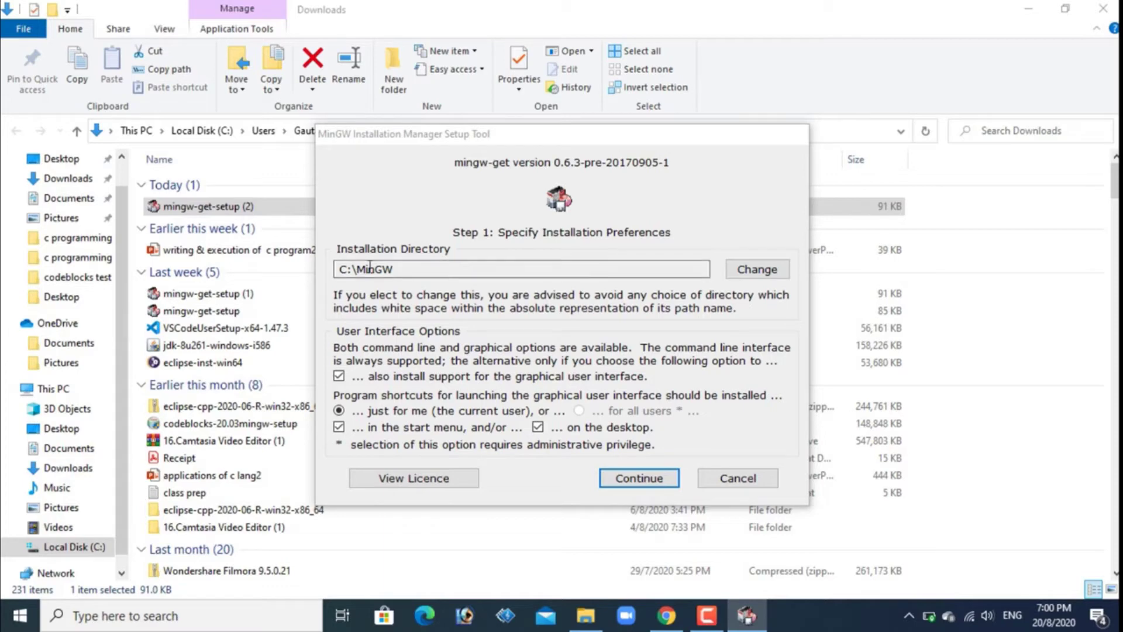
{"action": "left_click", "coordinate": [641, 481]}
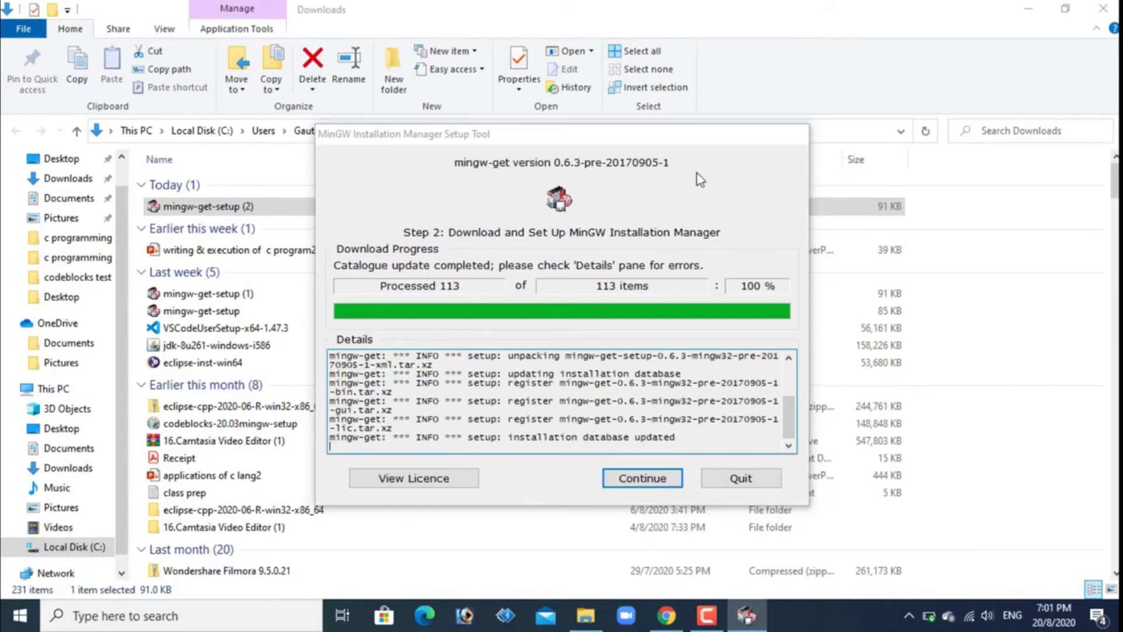
{"action": "left_click", "coordinate": [645, 481]}
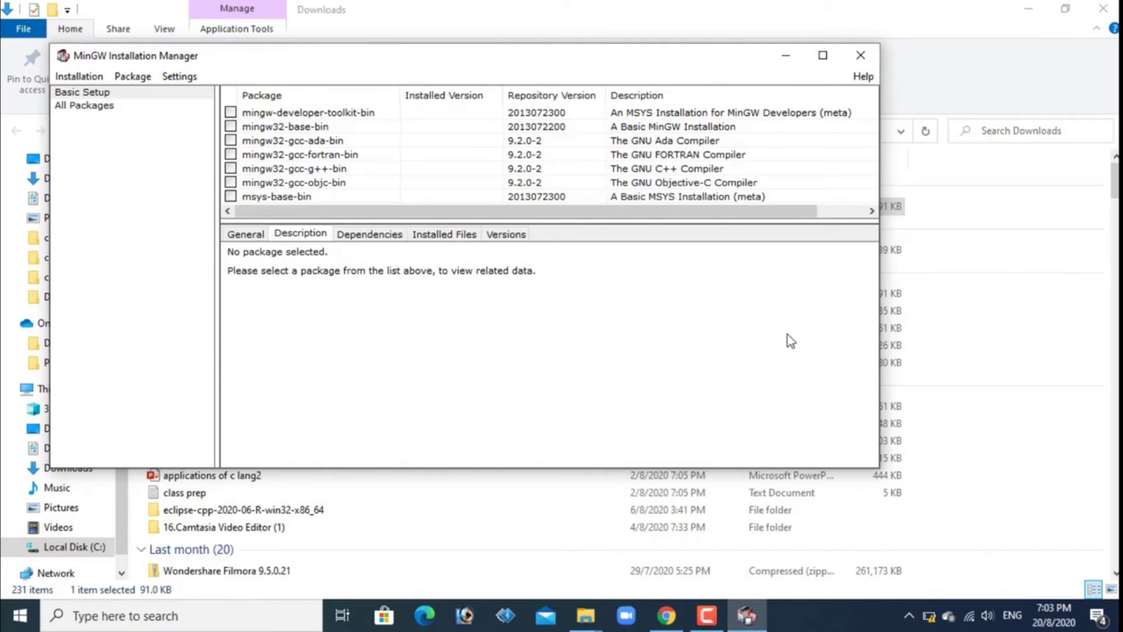
Mark the mingw32-base-bin and mingw32-gcc-g++-bin packages for installation.
{"action": "left_click", "coordinate": [231, 128]}
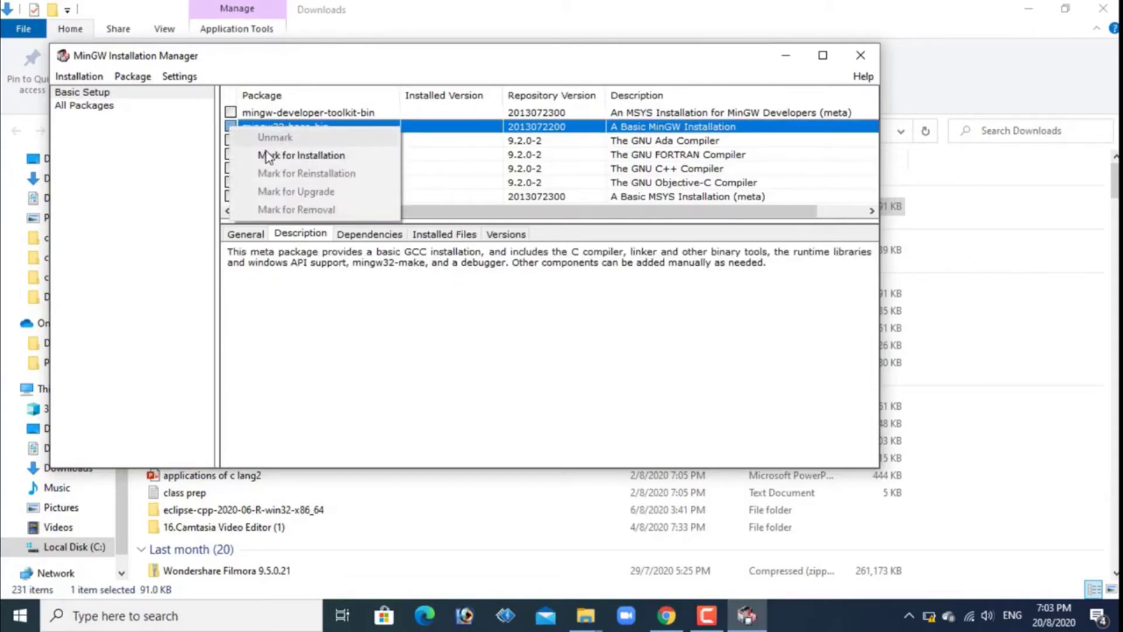
{"action": "left_click", "coordinate": [276, 155]}
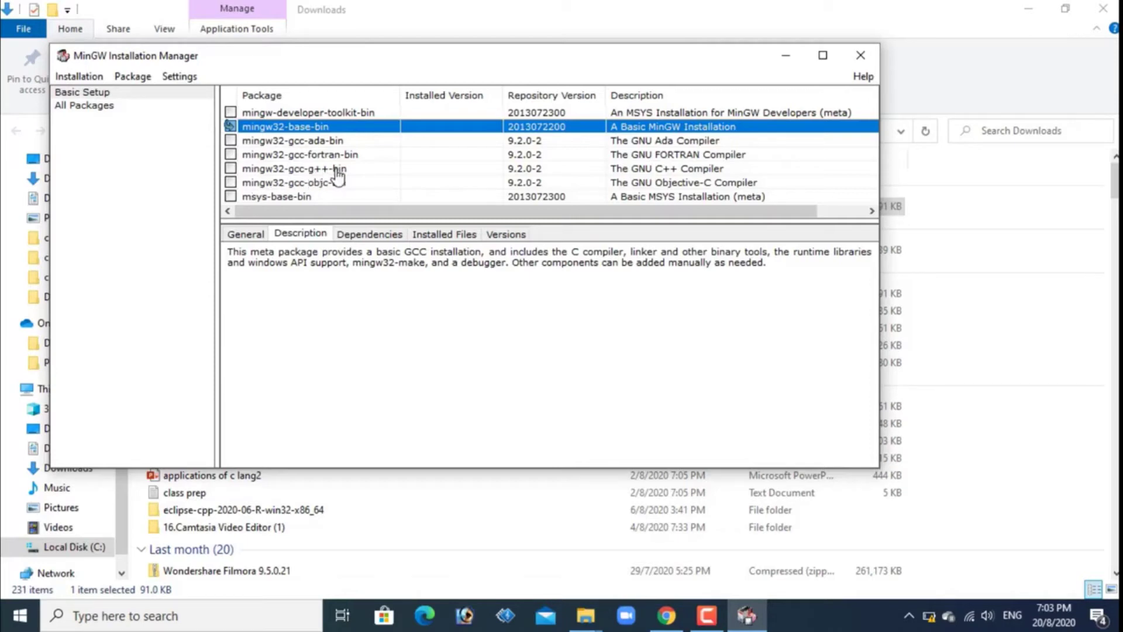
{"action": "left_click", "coordinate": [231, 169]}
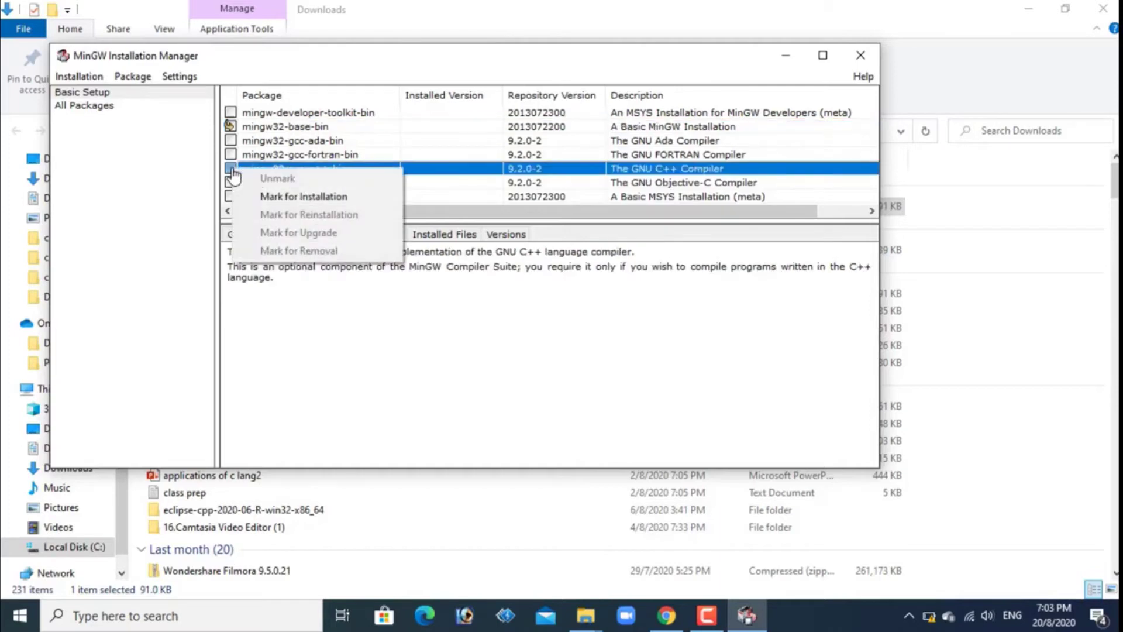
{"action": "left_click", "coordinate": [291, 198]}
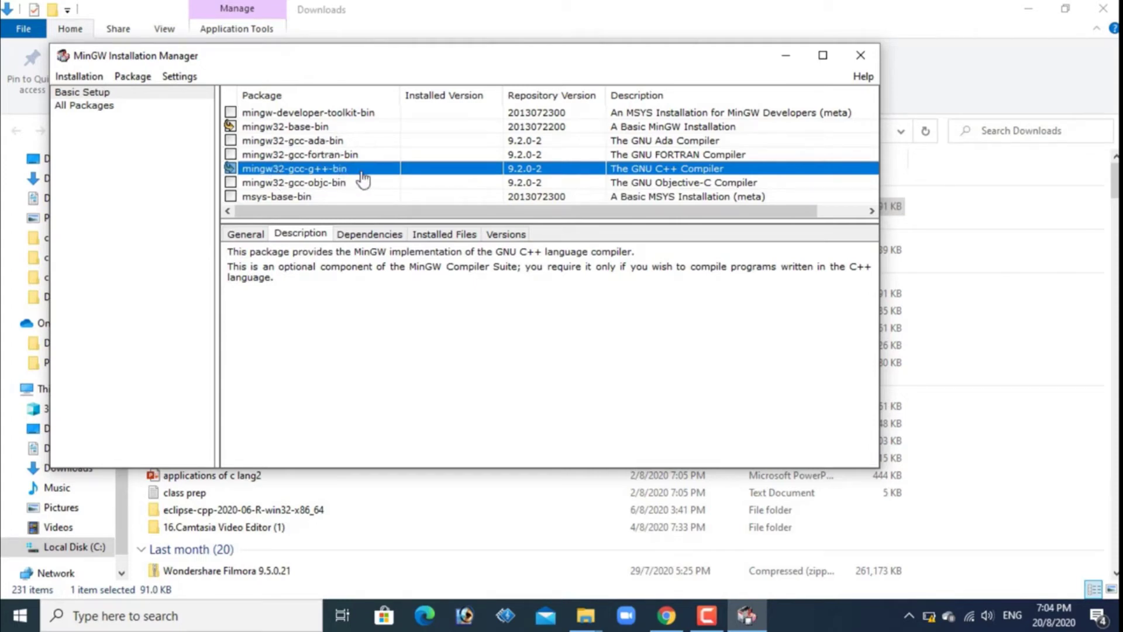
Apply the scheduled package changes to install the marked packages, and close the progress dialog.
{"action": "left_click", "coordinate": [80, 77]}
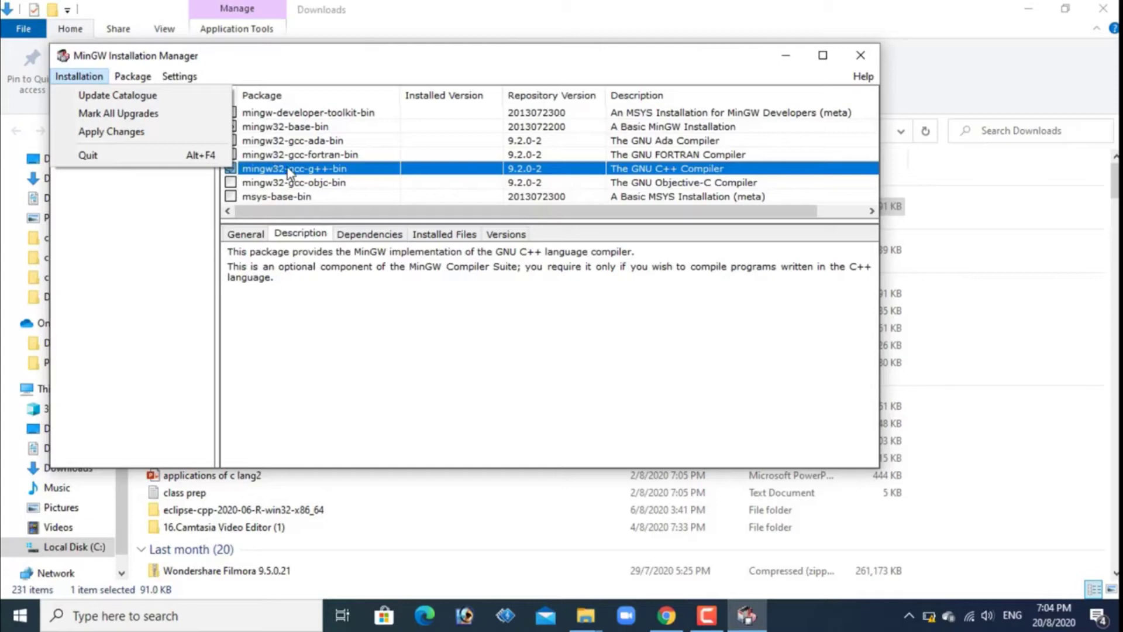
{"action": "left_click", "coordinate": [123, 132]}
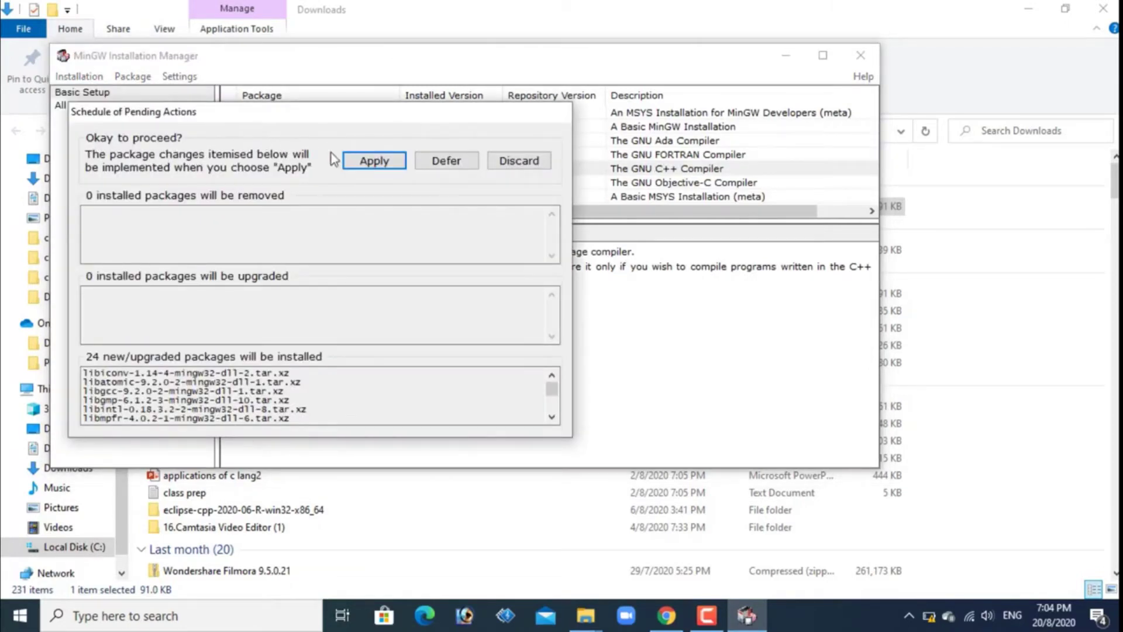
{"action": "left_click", "coordinate": [373, 160]}
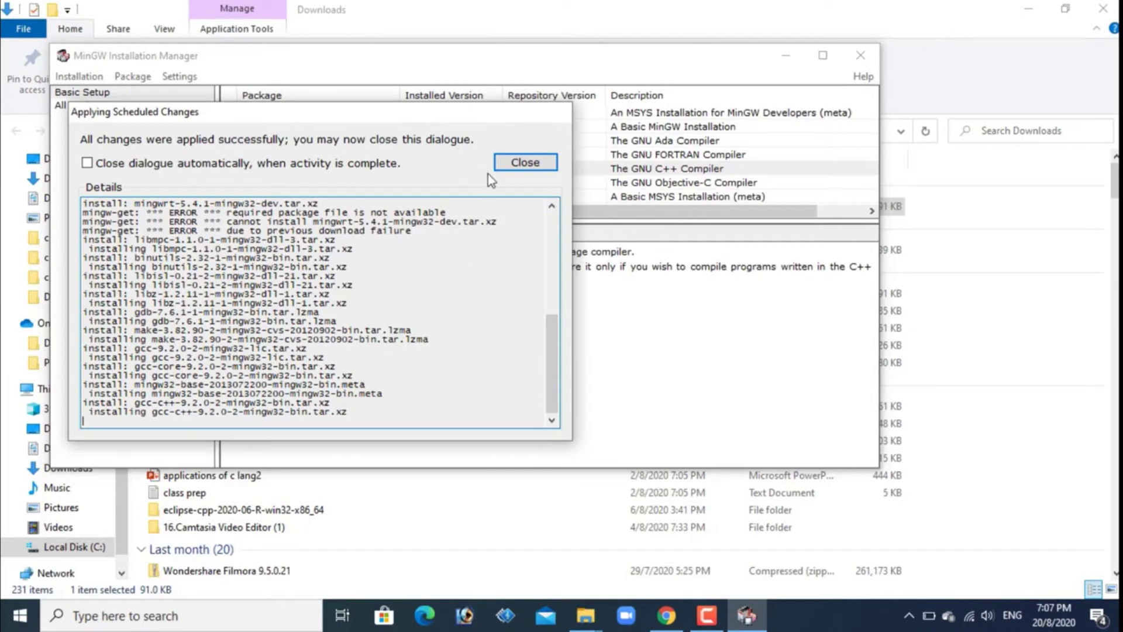
{"action": "left_click", "coordinate": [516, 164]}
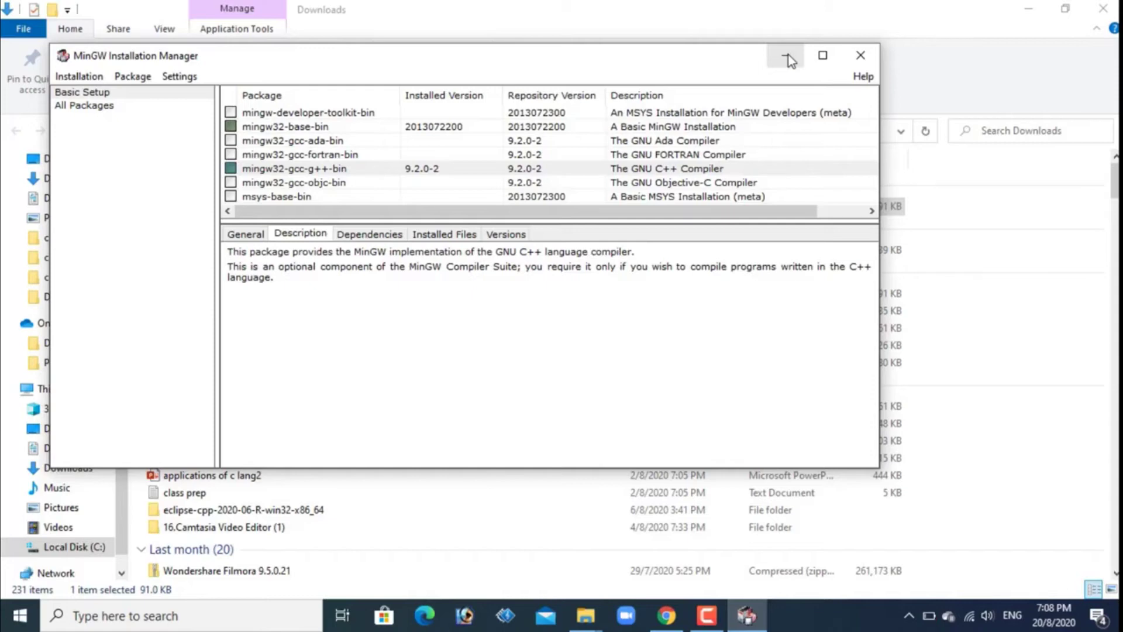
Open the C: drive and view the bin folder inside the MinGW folder.
{"action": "left_click", "coordinate": [92, 619]}
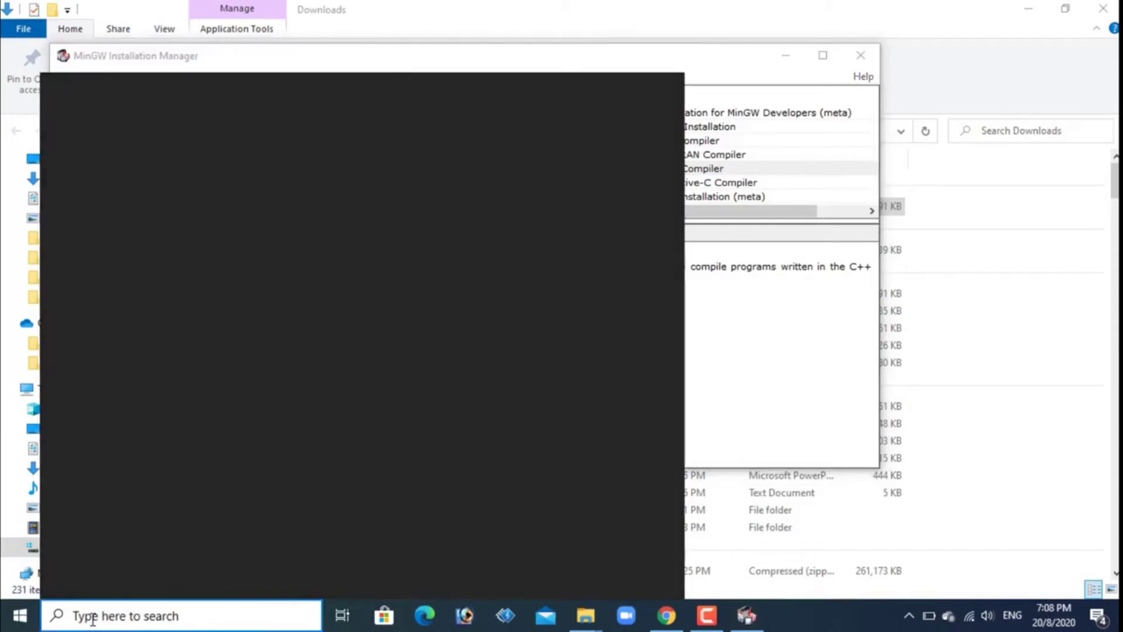
{"action": "type", "text": "c:"}
{"action": "key", "text": "Return"}
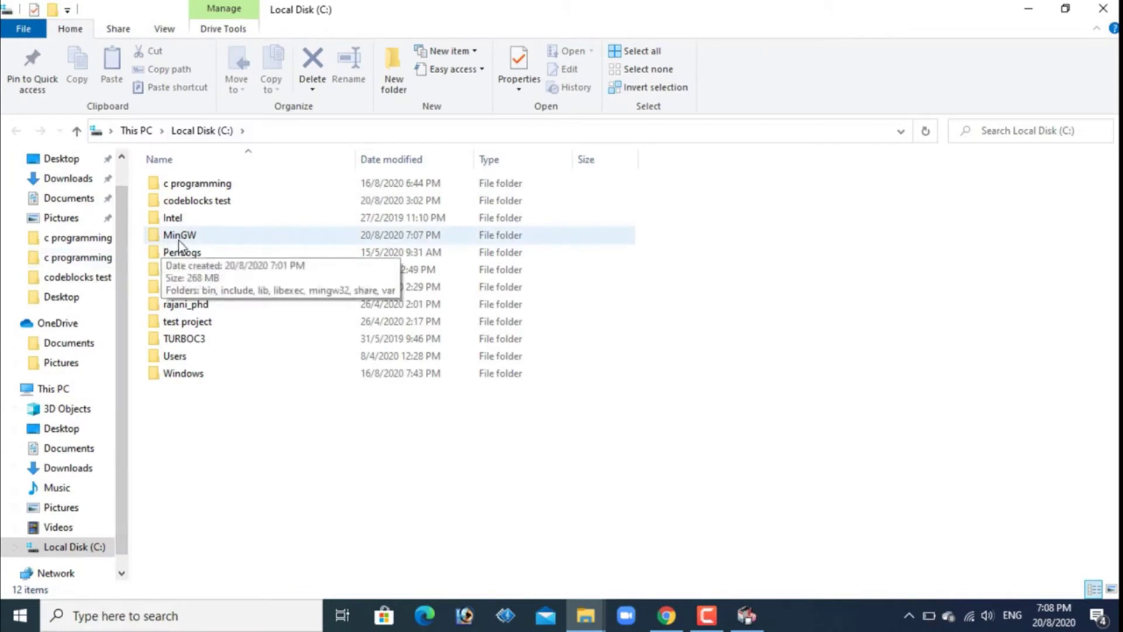
{"action": "double_click", "coordinate": [181, 236]}
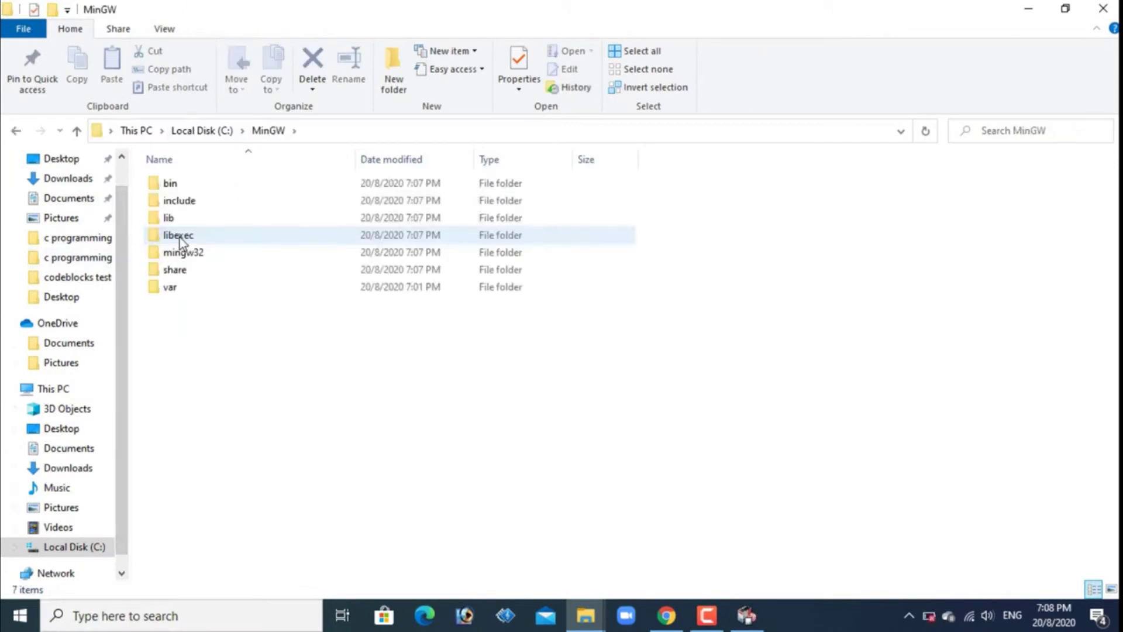
{"action": "double_click", "coordinate": [162, 187]}
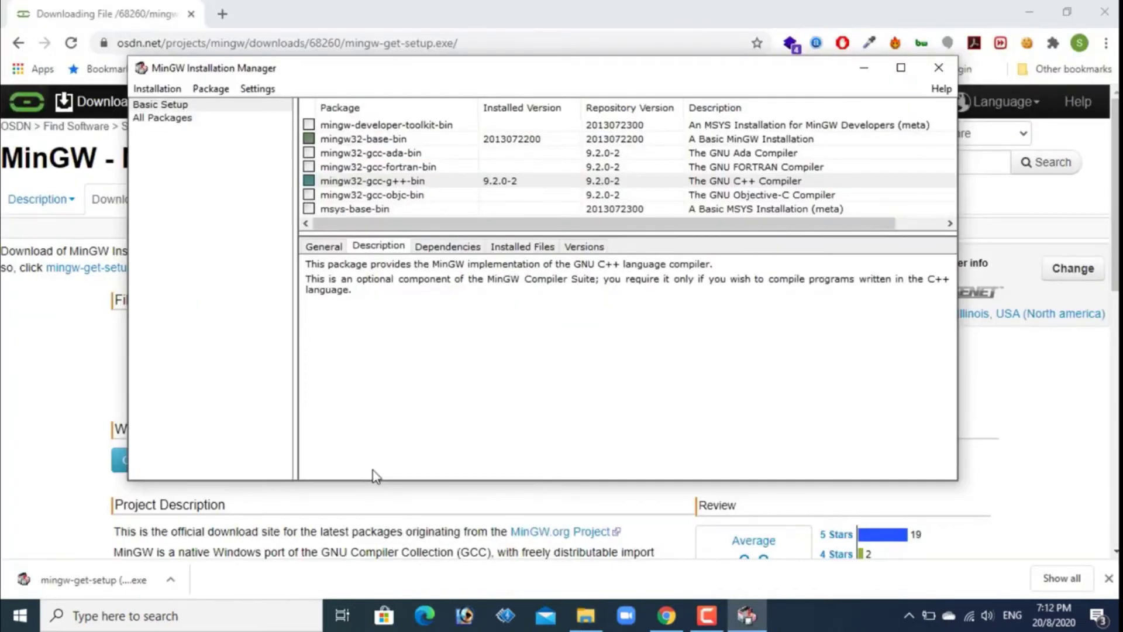
Run gcc in a new Command Prompt to test whether the installed compiler is recognized.
{"action": "left_click", "coordinate": [106, 614]}
{"action": "type", "text": "dmd"}
{"action": "key", "text": "Return"}
{"action": "type", "text": "gcc"}
{"action": "key", "text": "Return"}
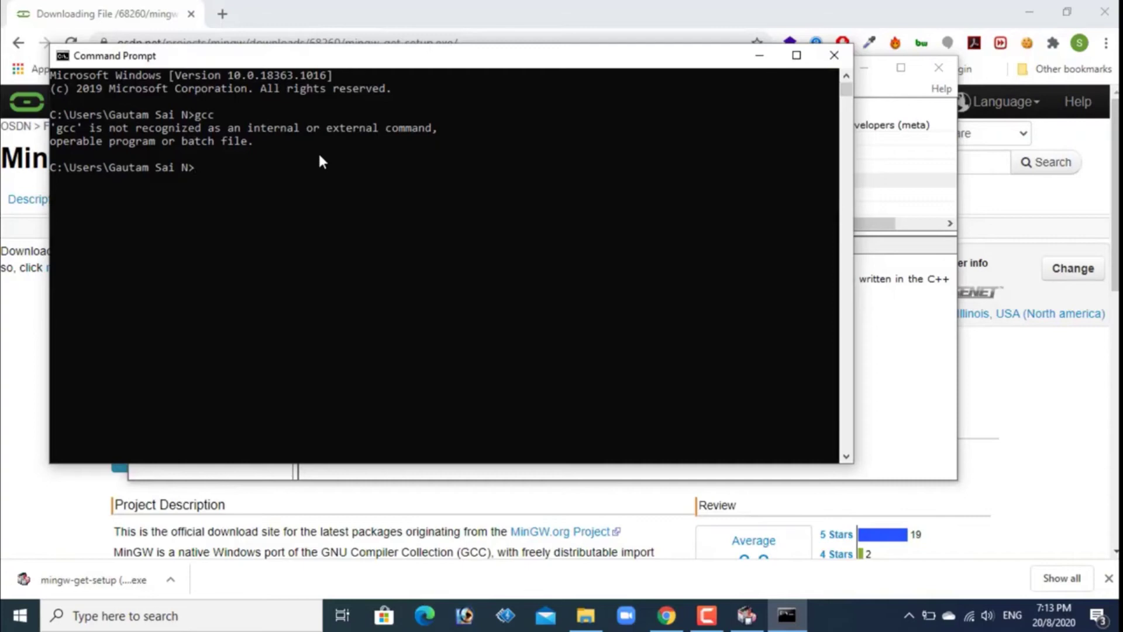
Open the MinGW bin folder on the C: drive and copy its path, C:\MinGW\bin.
{"action": "key", "text": "super"}
{"action": "type", "text": "c:\\"}
{"action": "key", "text": "Escape"}
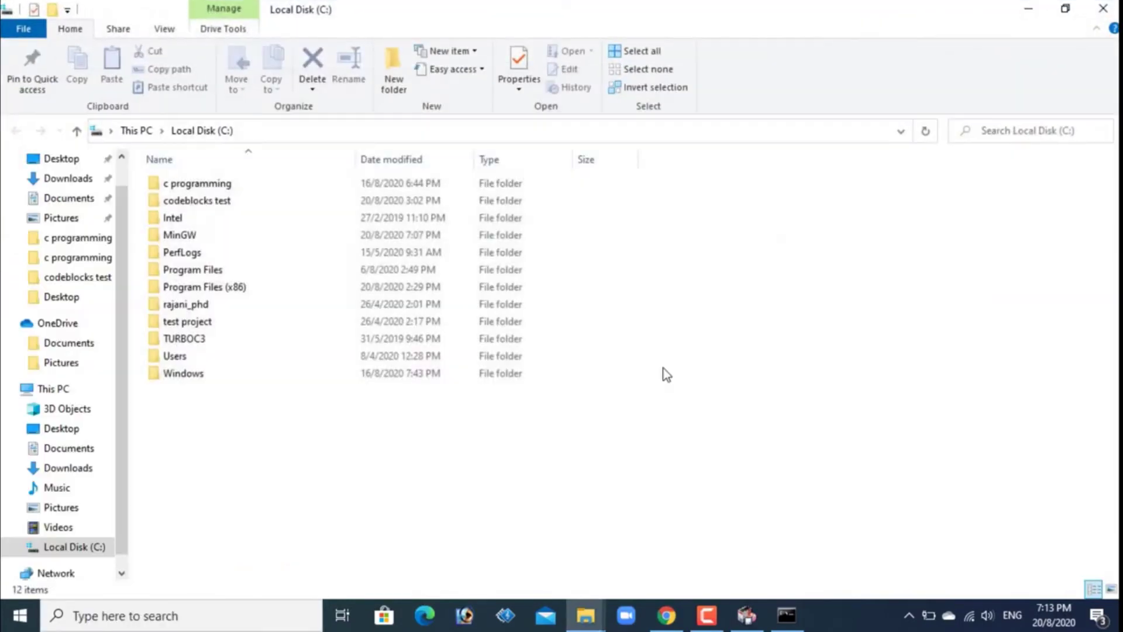
{"action": "double_click", "coordinate": [176, 234]}
{"action": "double_click", "coordinate": [172, 187]}
{"action": "left_click", "coordinate": [334, 133]}
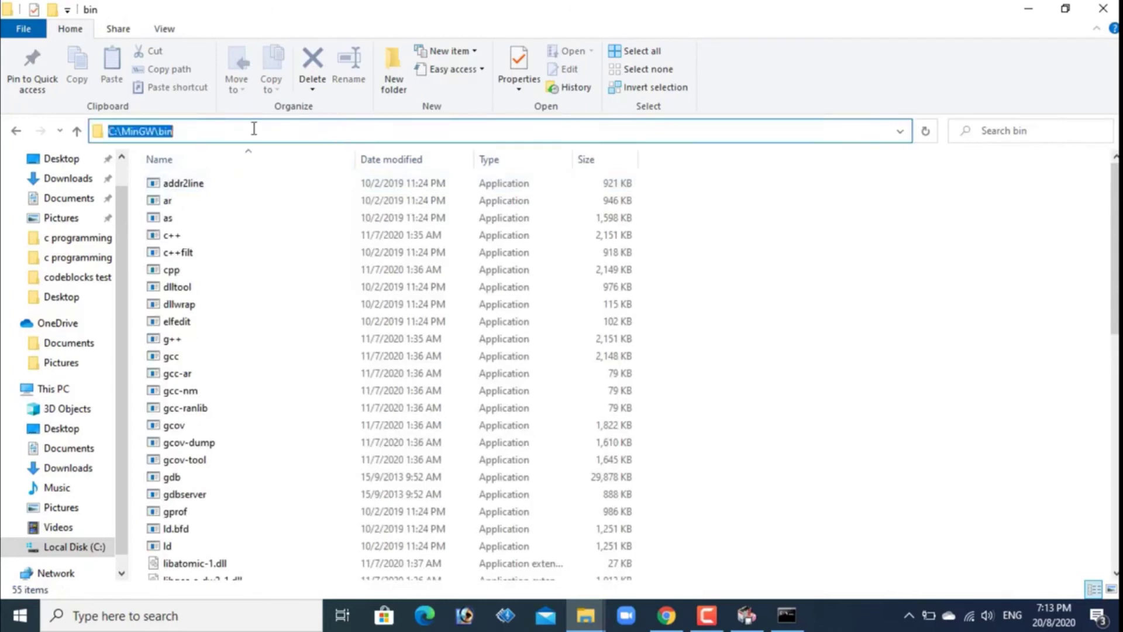
{"action": "right_click", "coordinate": [147, 129]}
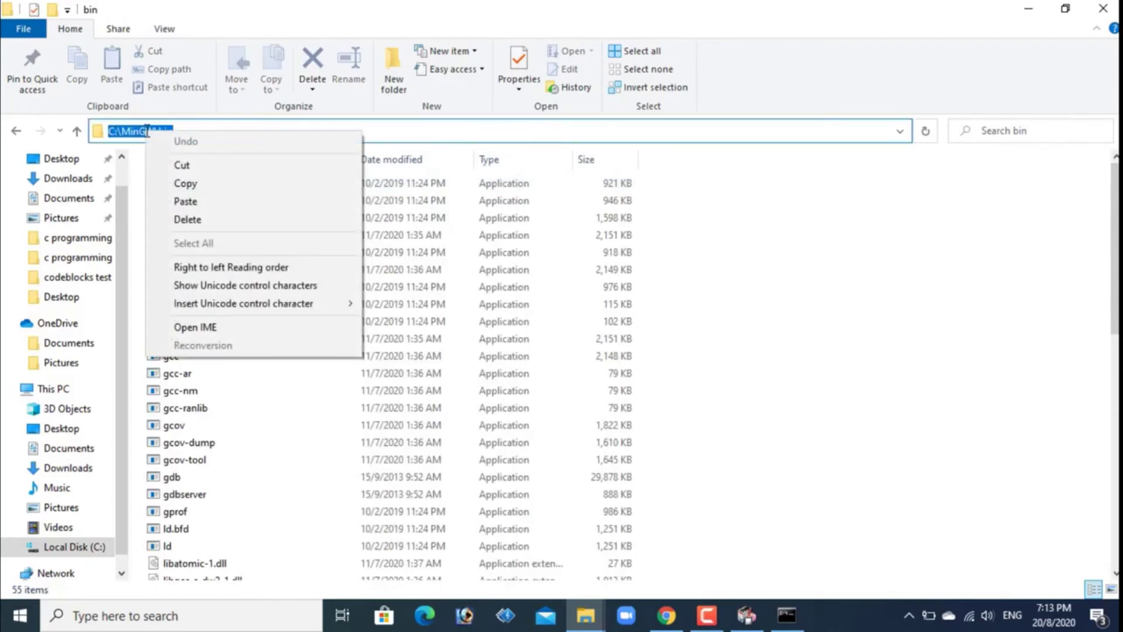
{"action": "left_click", "coordinate": [184, 181]}
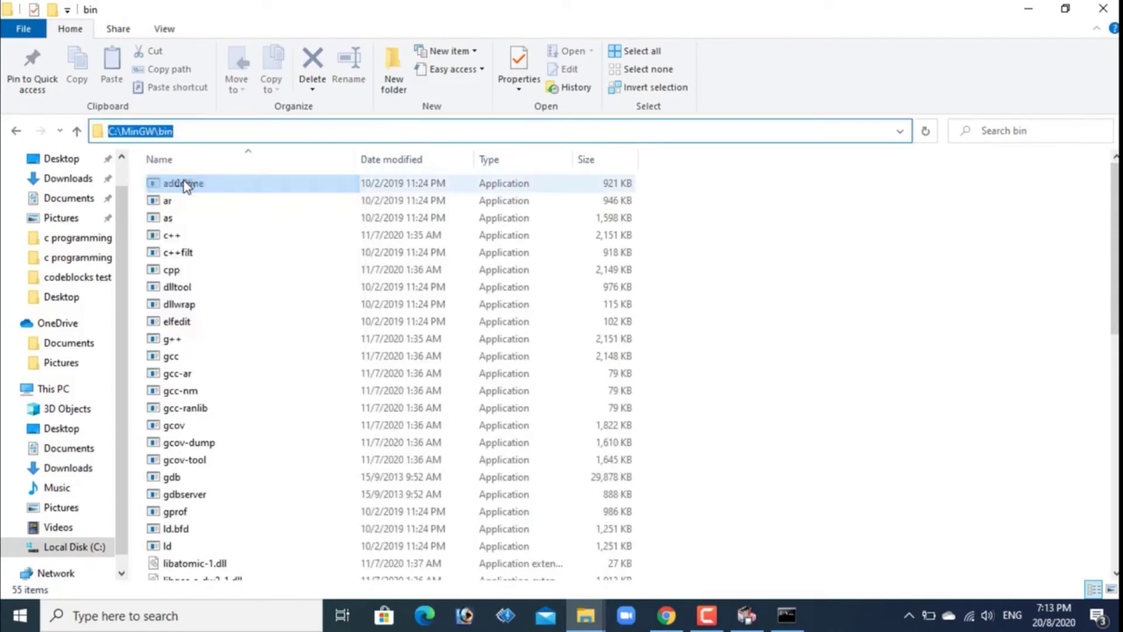
Open the computer's advanced system properties and bring up its environment variables.
{"action": "right_click", "coordinate": [56, 395]}
{"action": "left_click", "coordinate": [102, 374]}
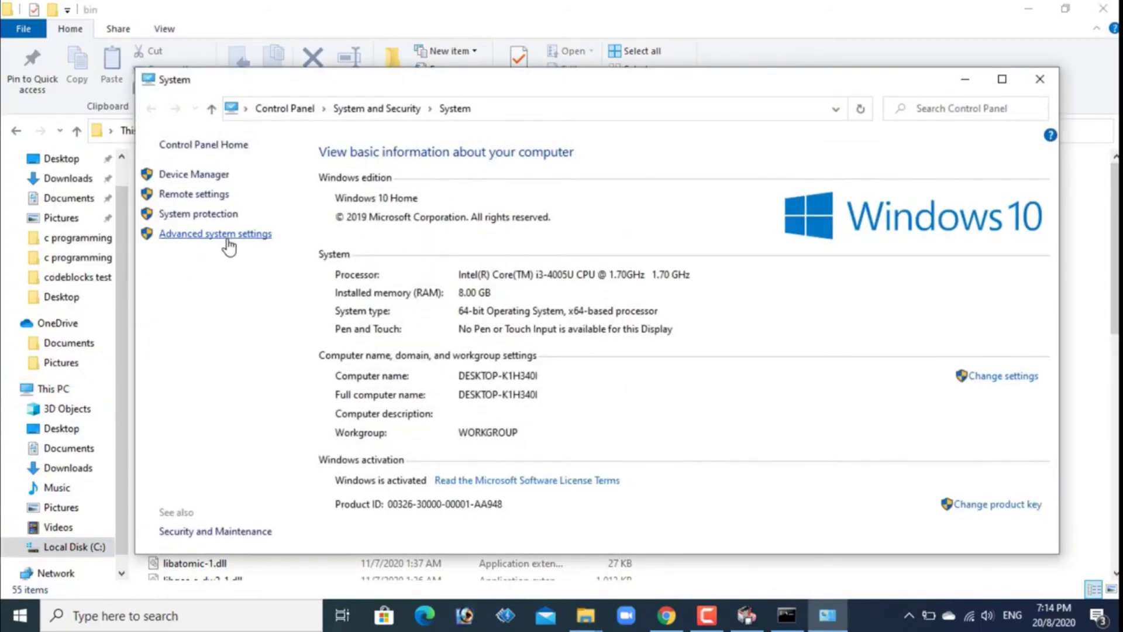
{"action": "left_click", "coordinate": [234, 236]}
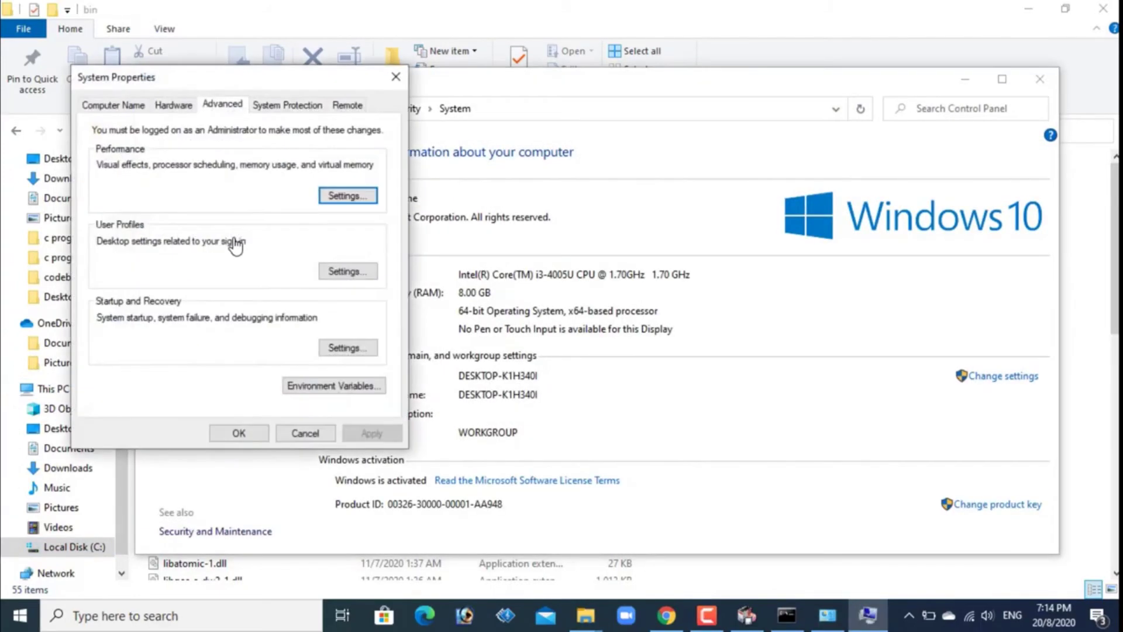
{"action": "left_click", "coordinate": [343, 386]}
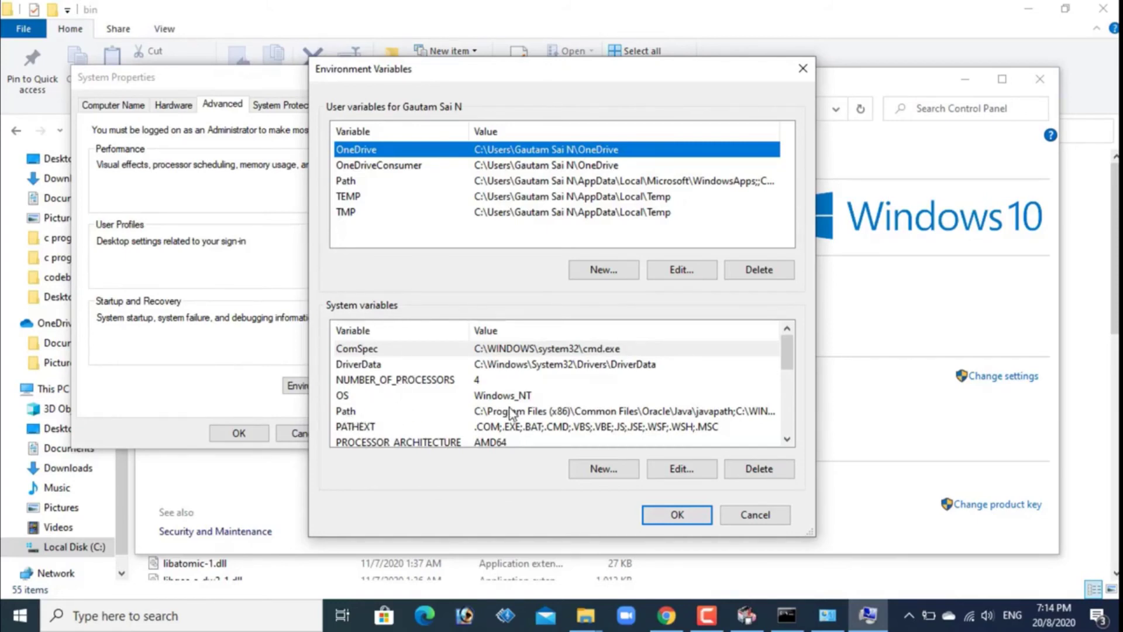
Add the copied path C:\MinGW\bin as a new entry in the system Path variable.
{"action": "left_click", "coordinate": [530, 413]}
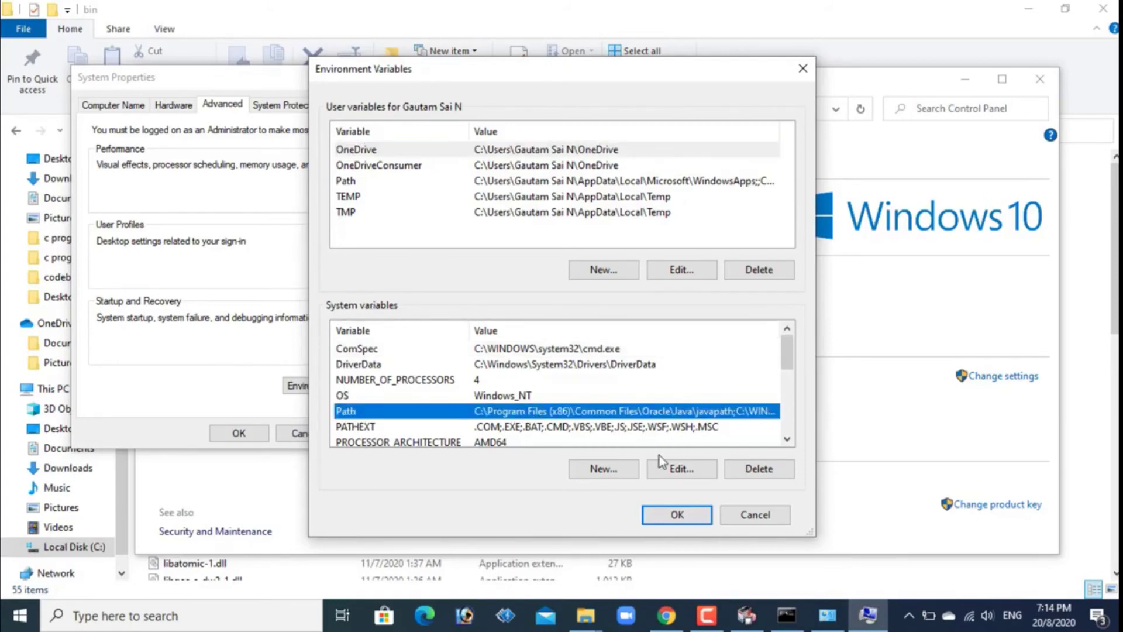
{"action": "left_click", "coordinate": [678, 466]}
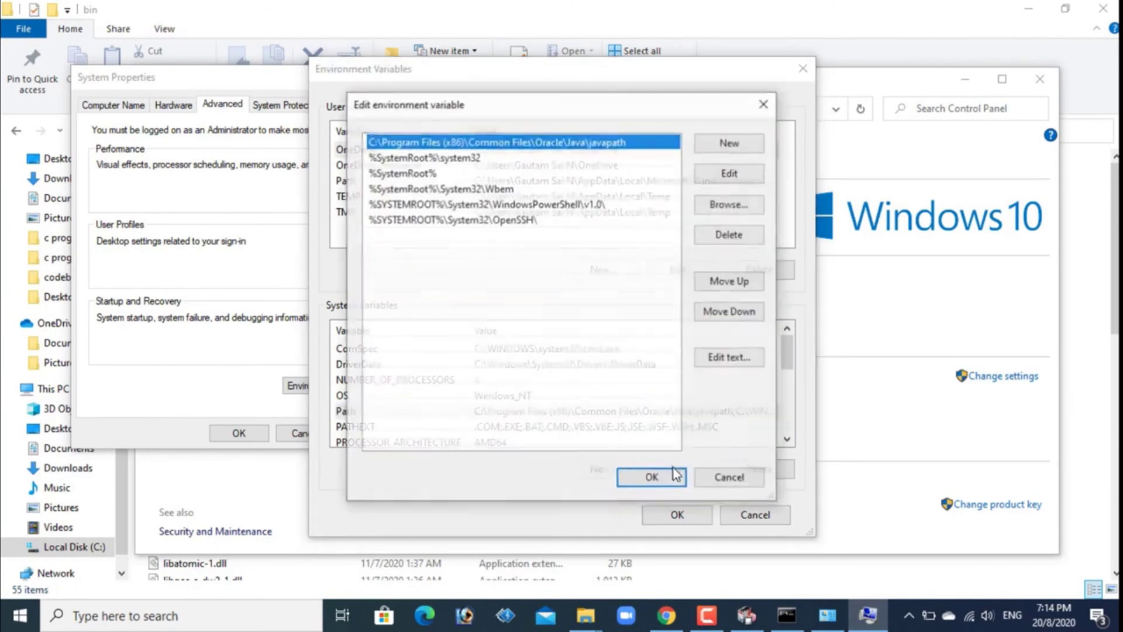
{"action": "left_click", "coordinate": [732, 144]}
{"action": "right_click", "coordinate": [382, 236]}
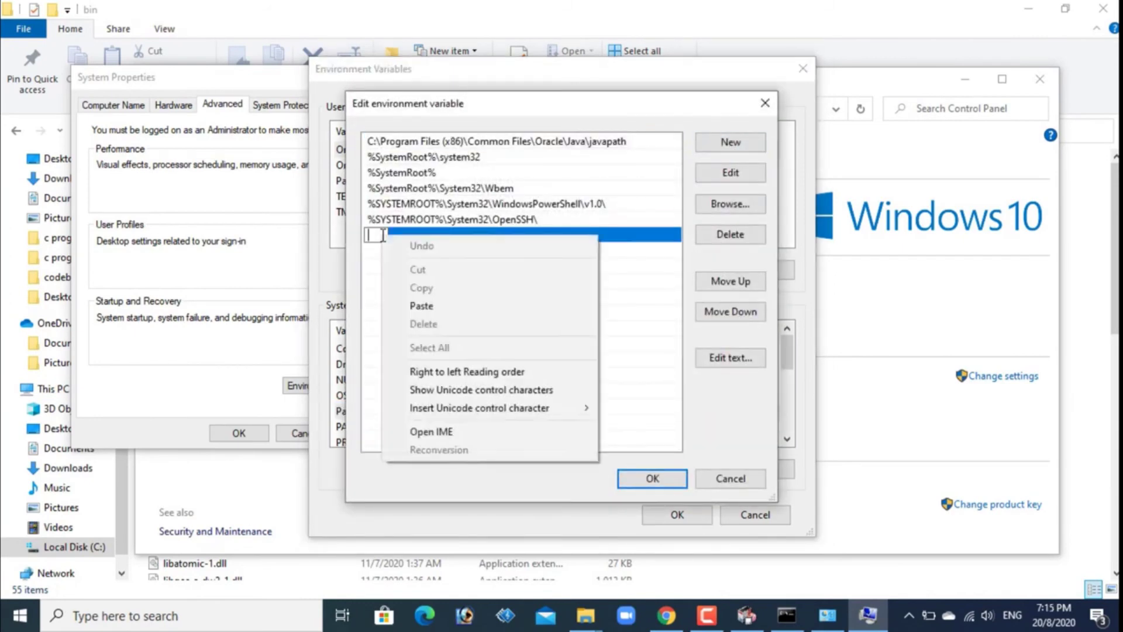
{"action": "left_click", "coordinate": [424, 307]}
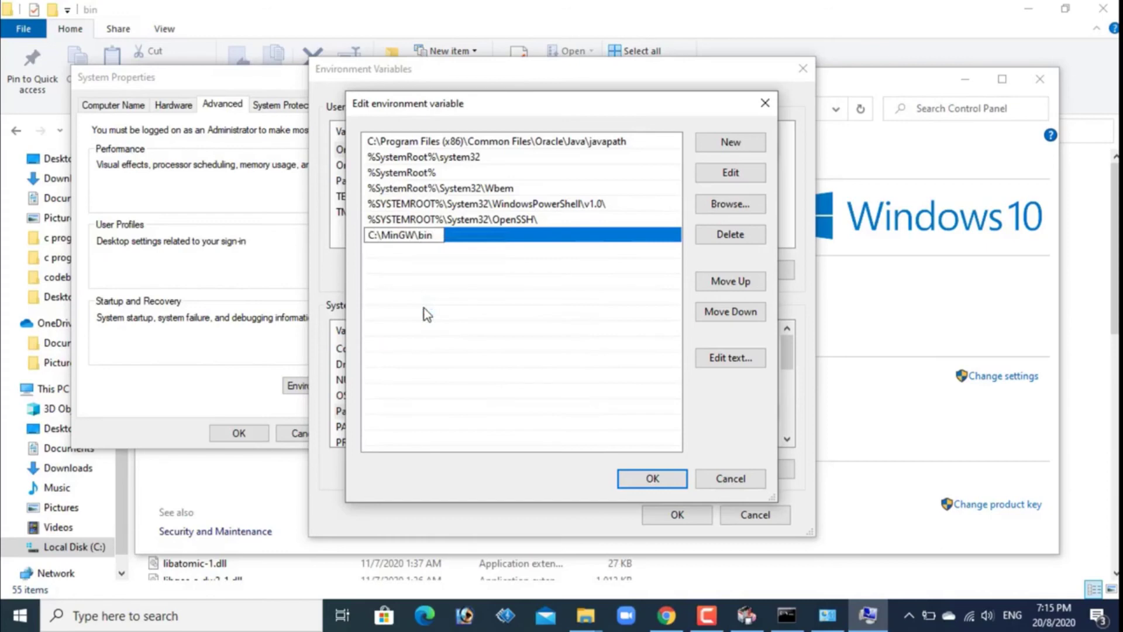
Confirm the environment variable changes and close the system properties and System windows.
{"action": "left_click", "coordinate": [652, 481]}
{"action": "left_click", "coordinate": [673, 514]}
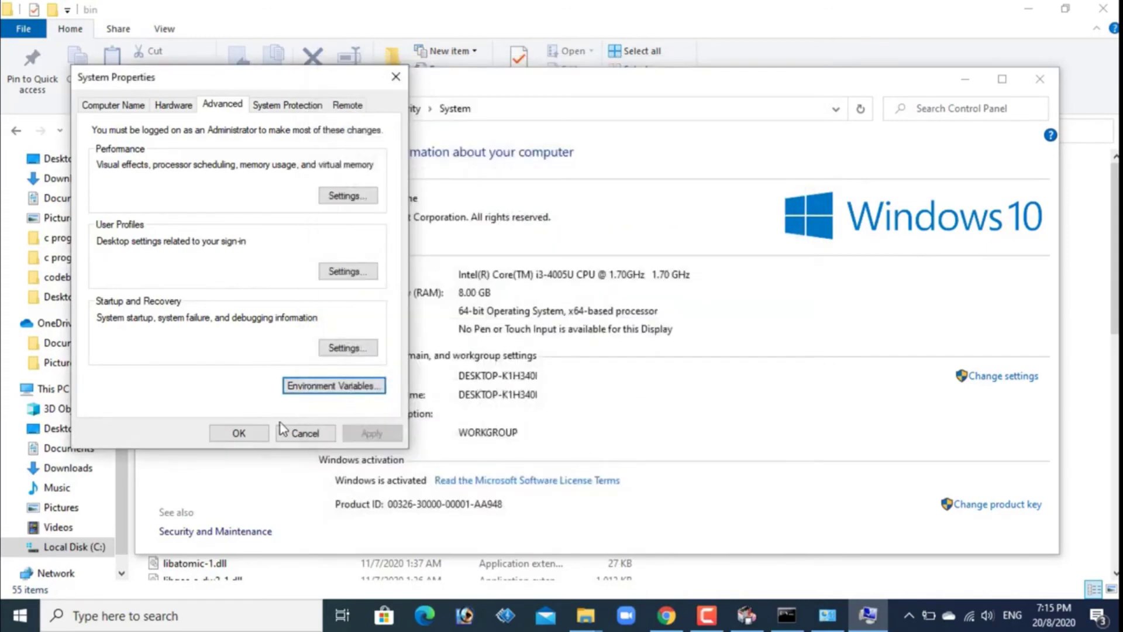
{"action": "left_click", "coordinate": [240, 434]}
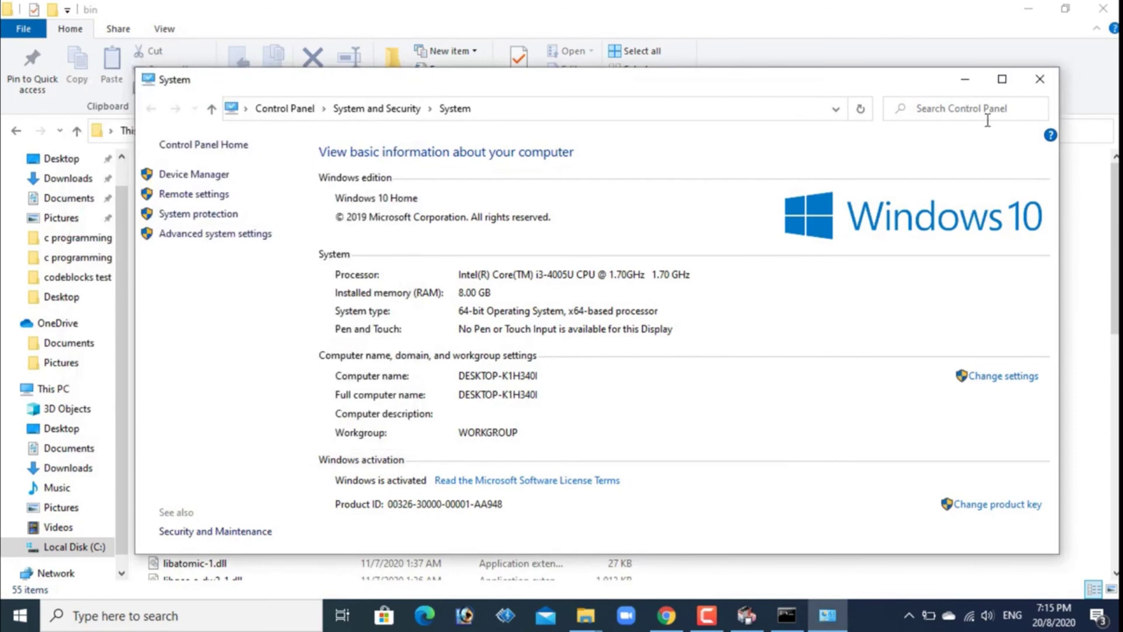
{"action": "left_click", "coordinate": [1040, 80]}
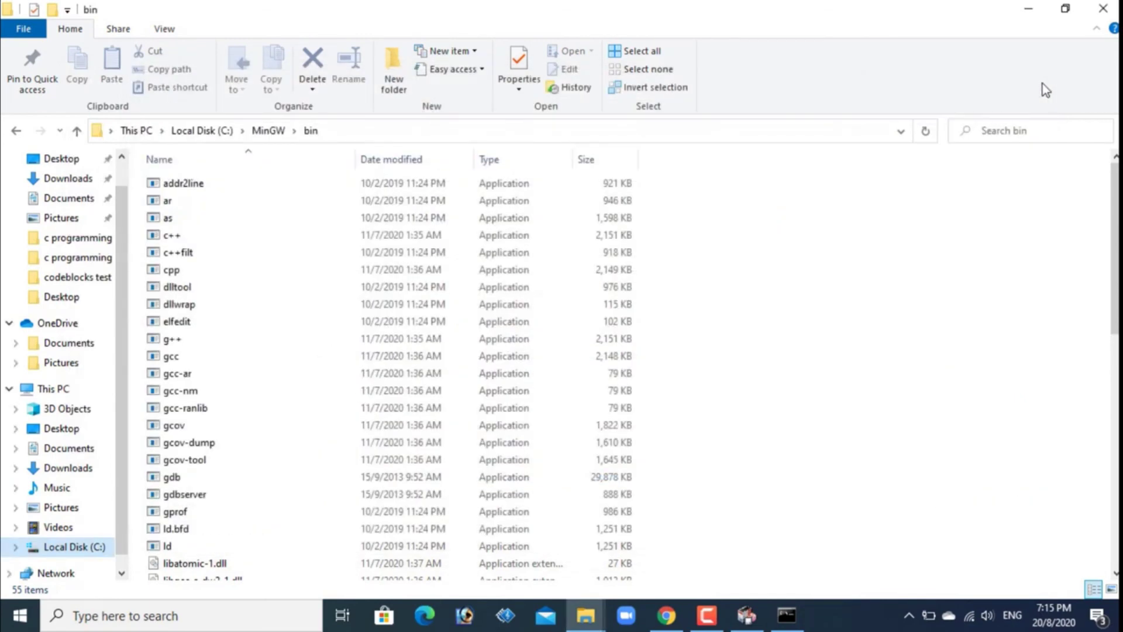
Open a fresh Command Prompt and run gcc to check the compiler with the updated Path.
{"action": "left_click", "coordinate": [73, 623]}
{"action": "type", "text": "cmd"}
{"action": "key", "text": "Return"}
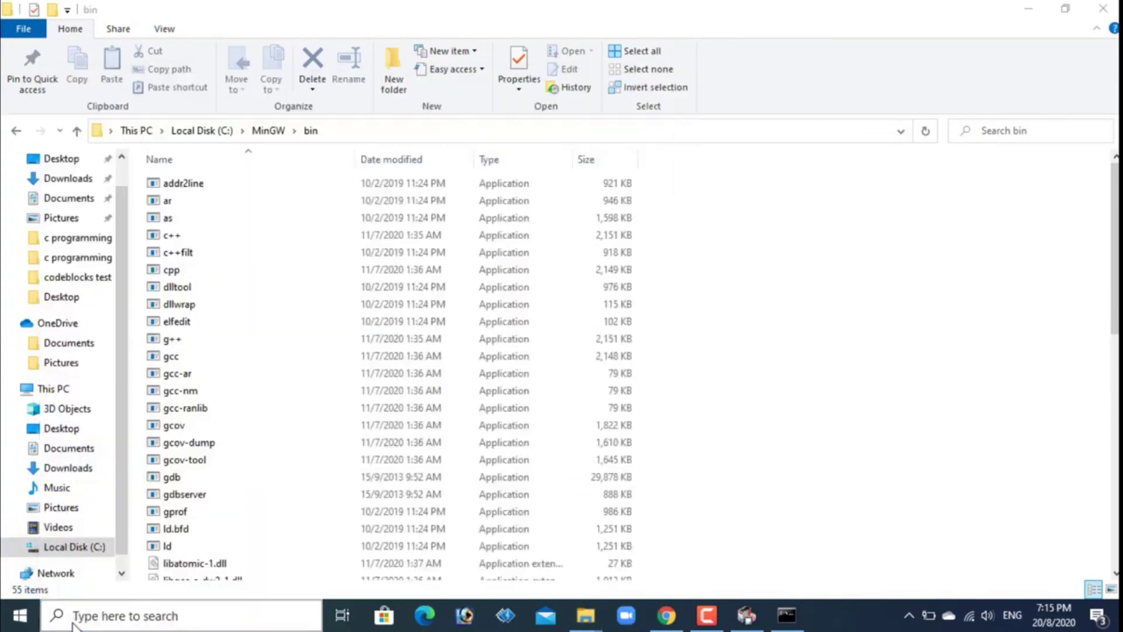
{"action": "type", "text": "gcc"}
{"action": "key", "text": "Return"}
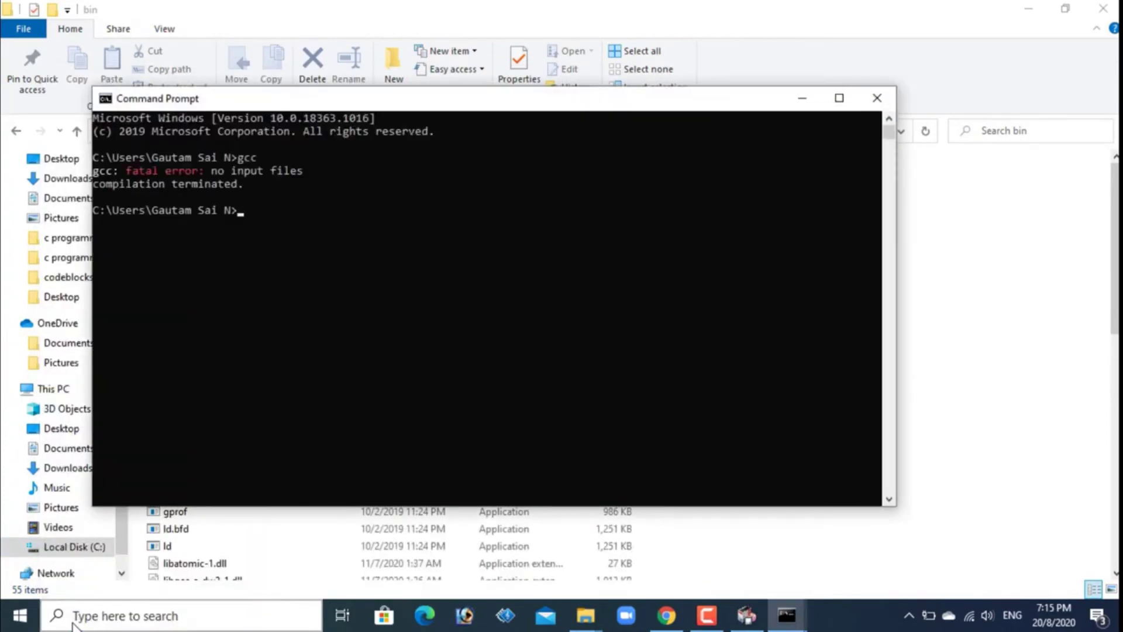